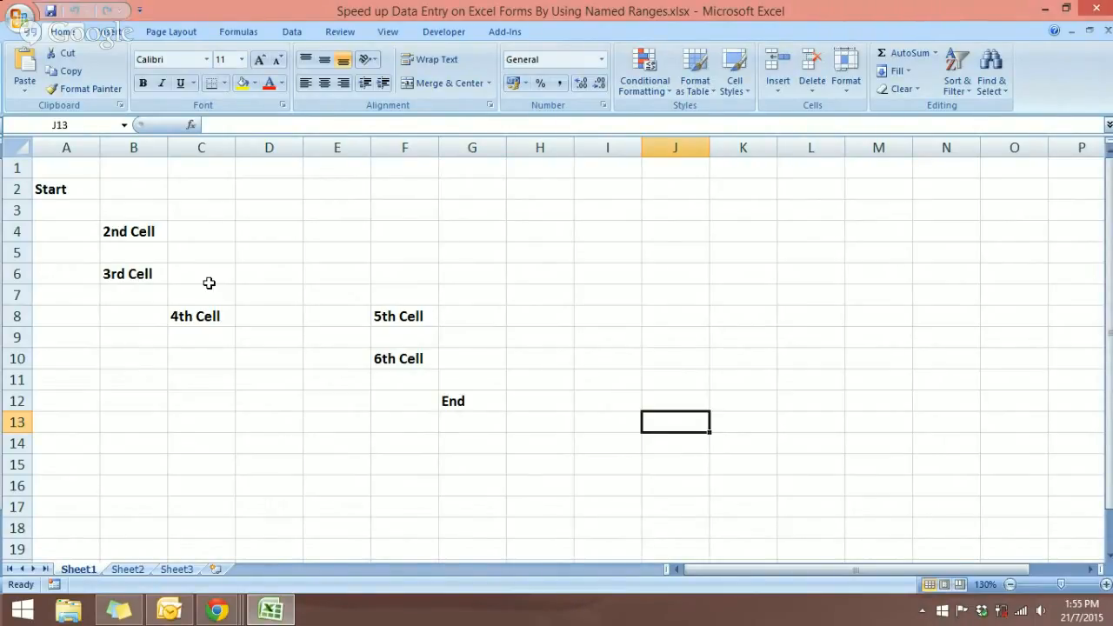
Step: Walk through the form's entry cells in order: B2, C4, C6, D8, G8, G10 and H12
click(192, 268)
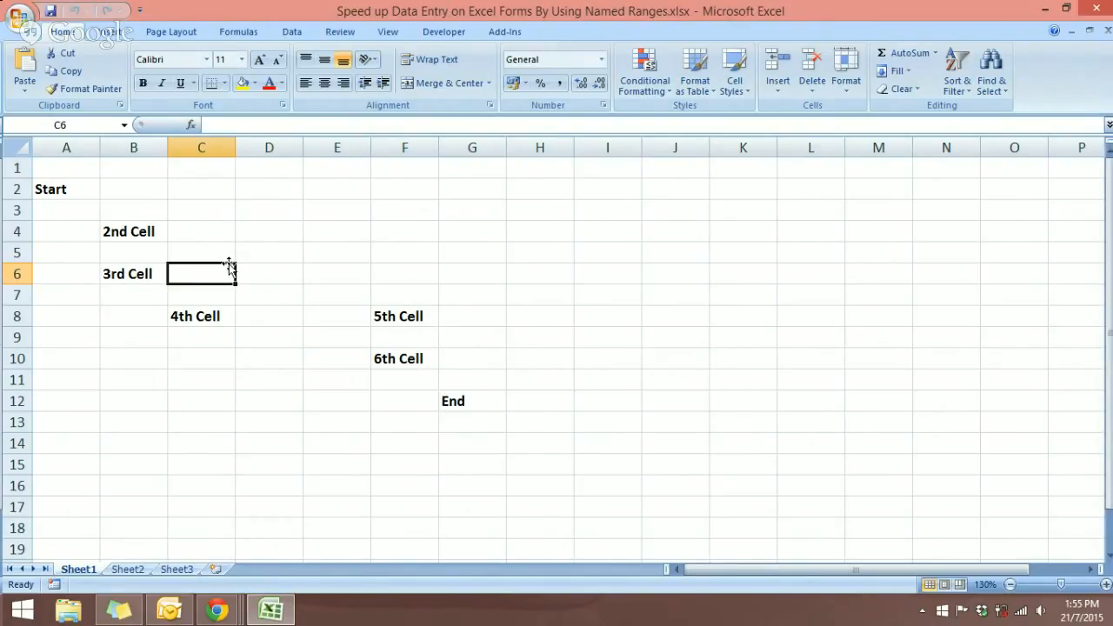
click(127, 195)
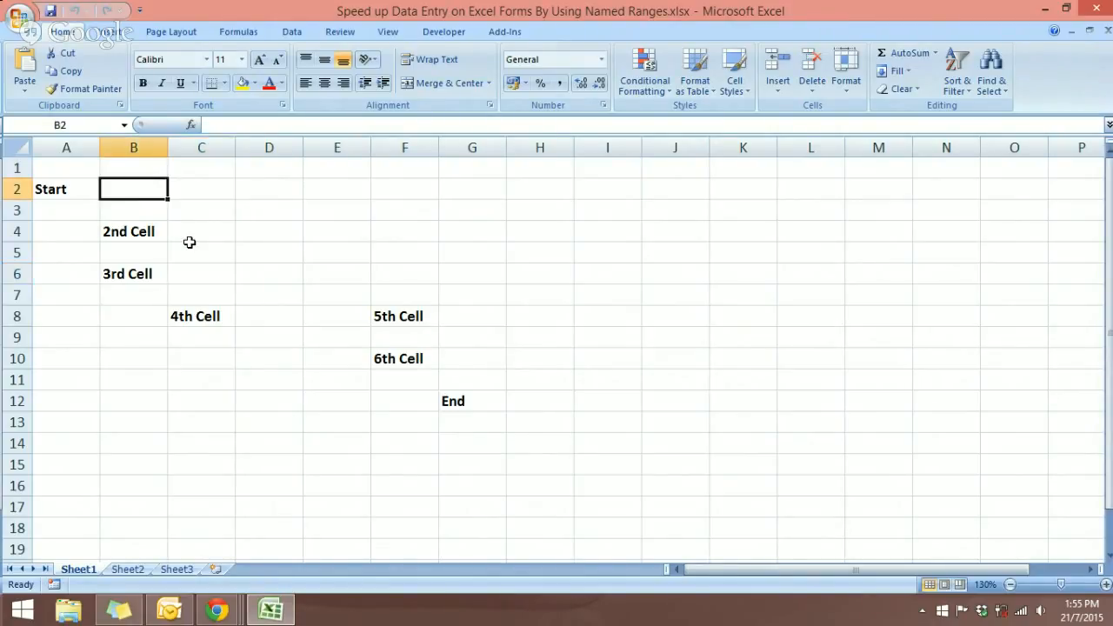
click(190, 237)
click(197, 272)
click(254, 320)
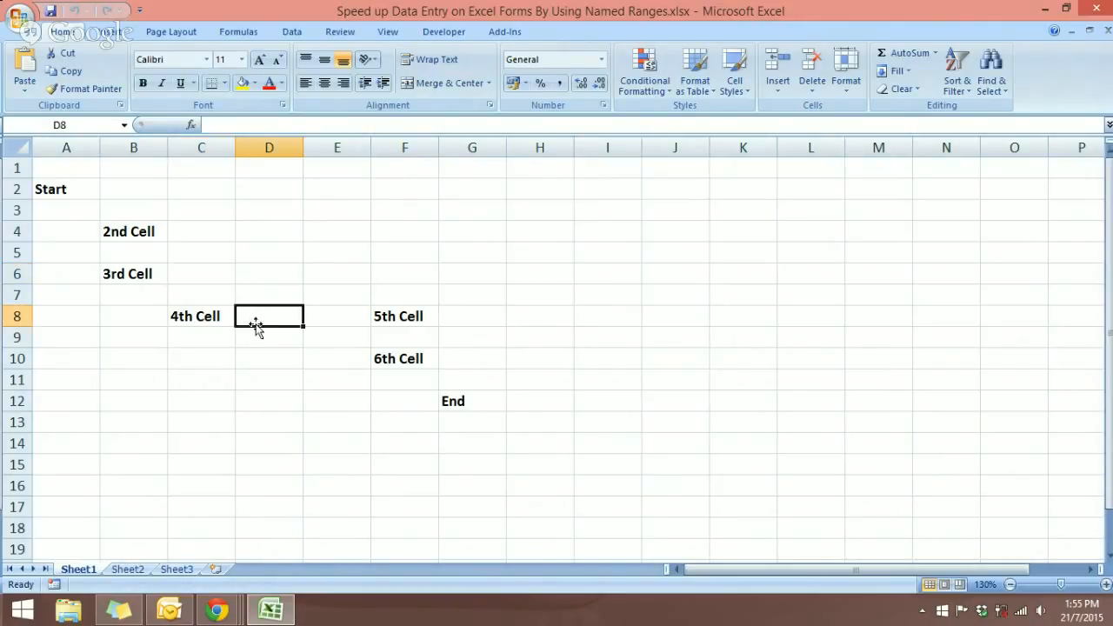
click(458, 324)
click(465, 357)
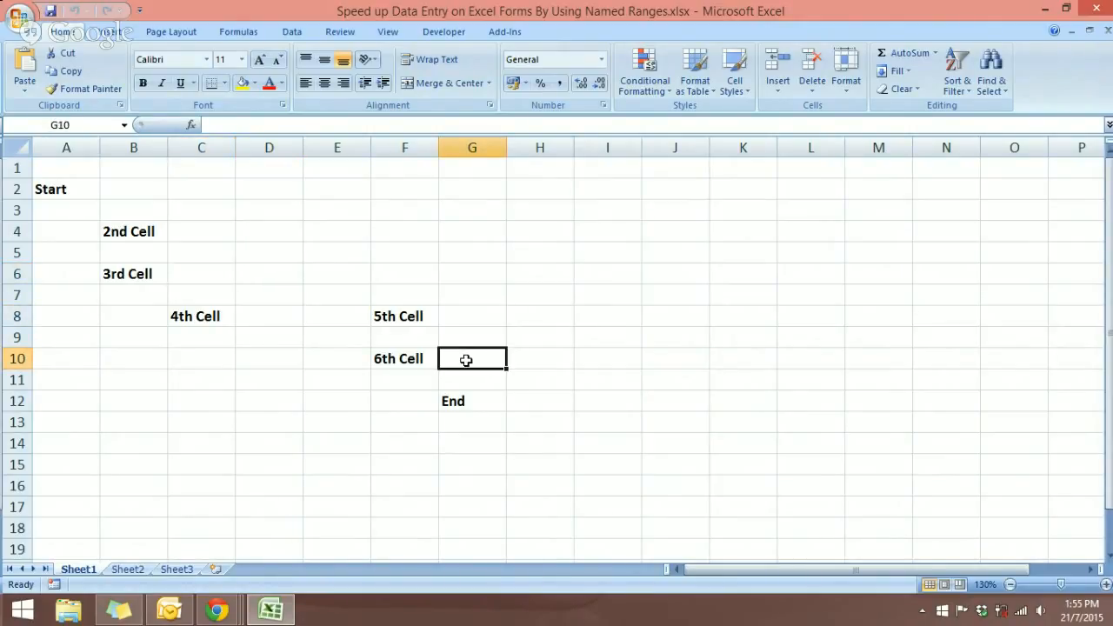
click(520, 398)
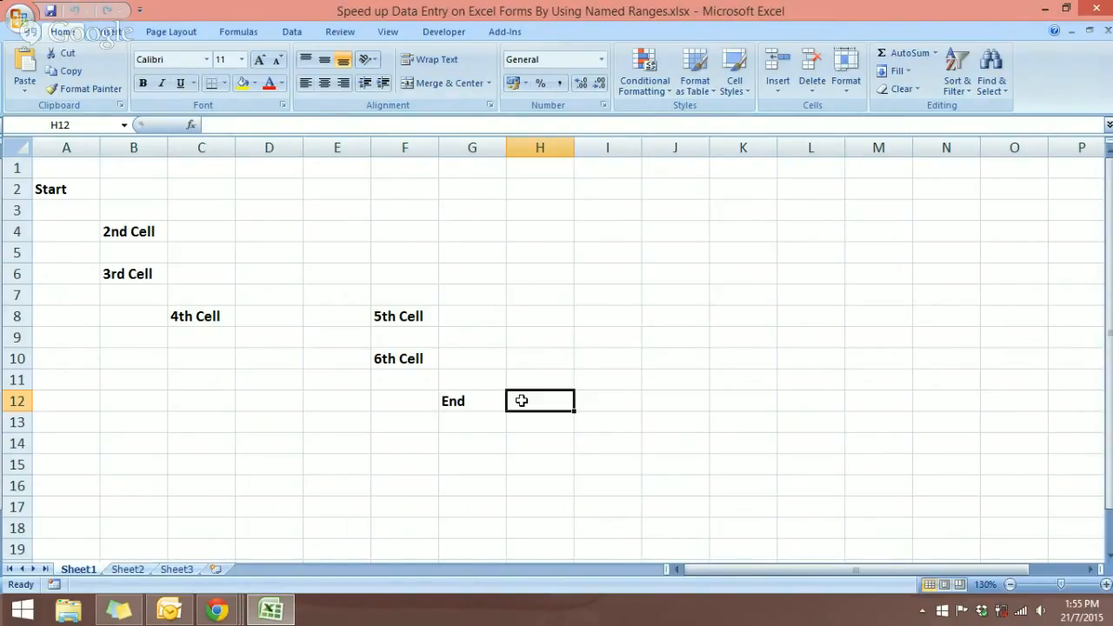
Step: Select the entry cells B2, C4, C6, D8, G8, G10 and H12 together, starting with B2
click(152, 186)
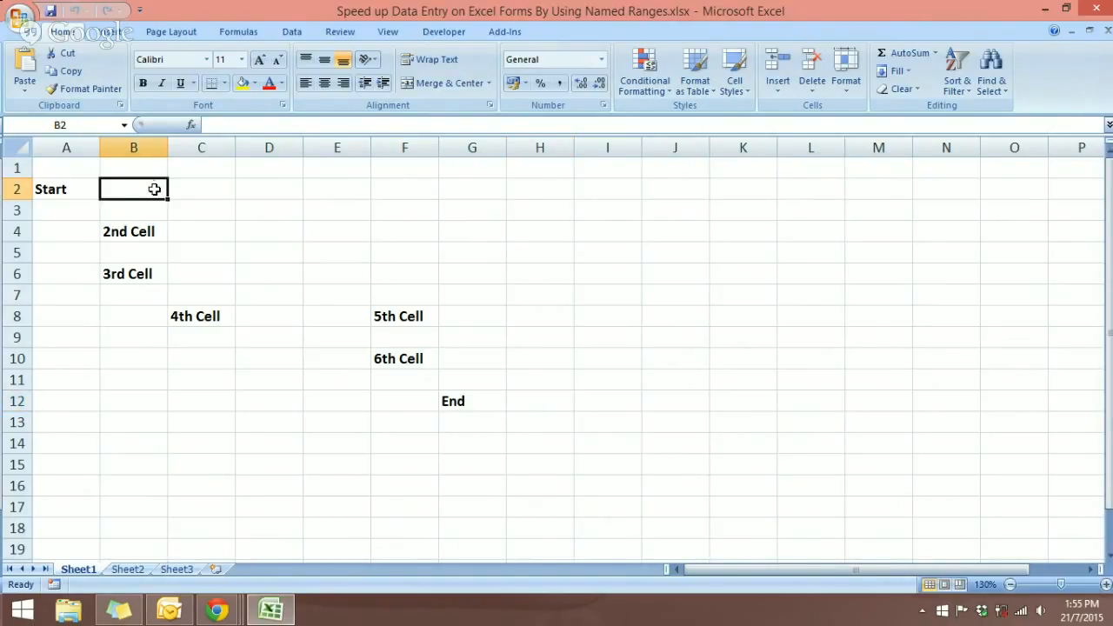
ctrl+click(206, 236)
ctrl+click(210, 272)
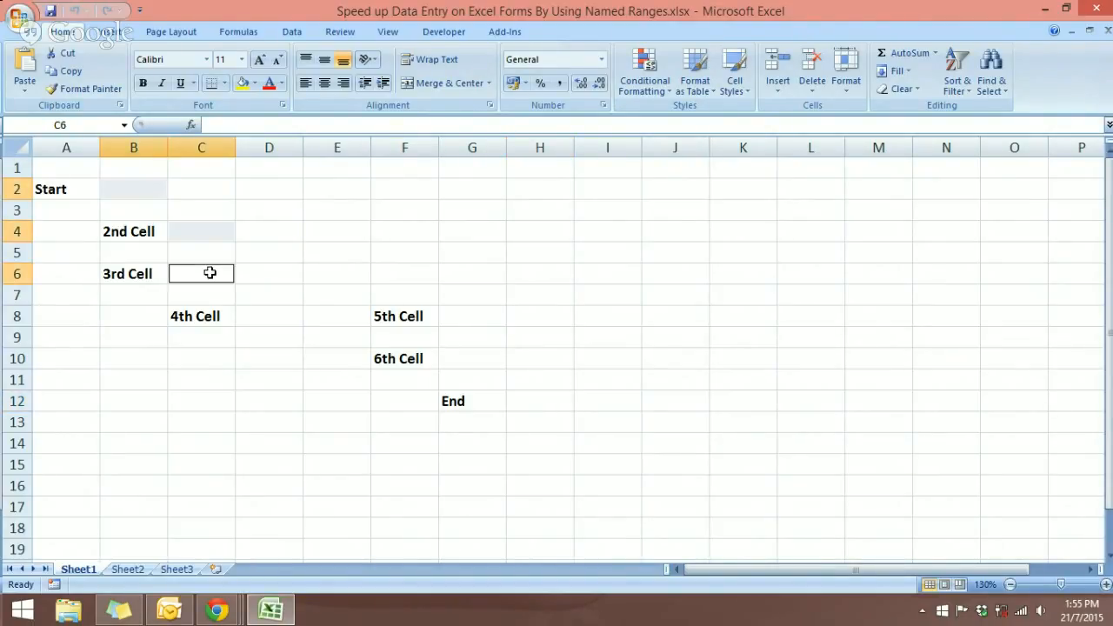
ctrl+click(283, 314)
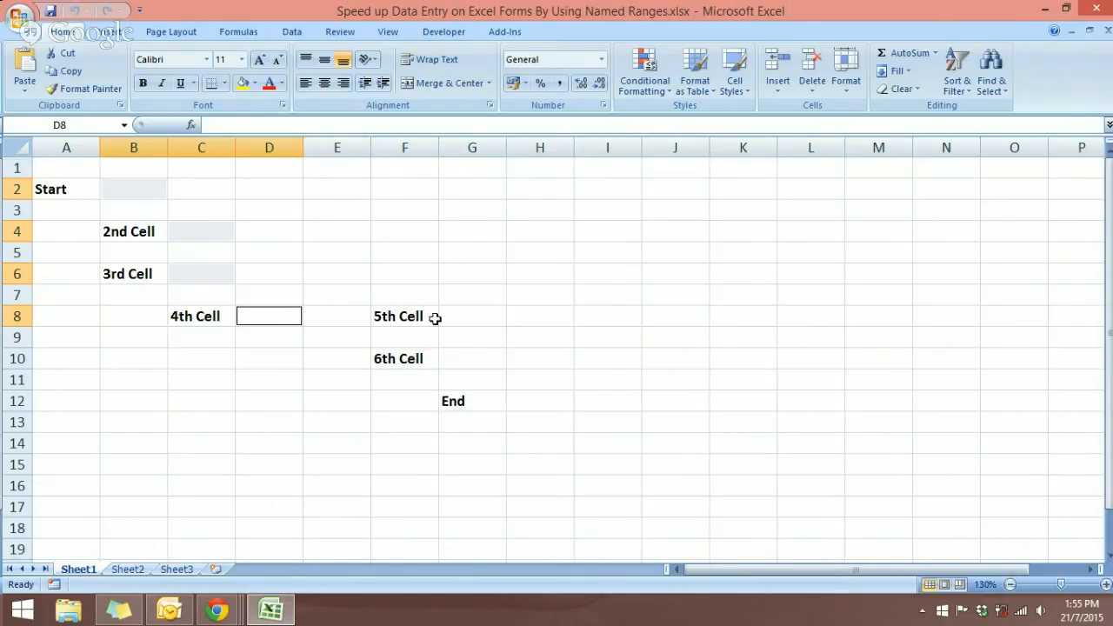
ctrl+click(467, 316)
ctrl+click(465, 356)
ctrl+click(525, 398)
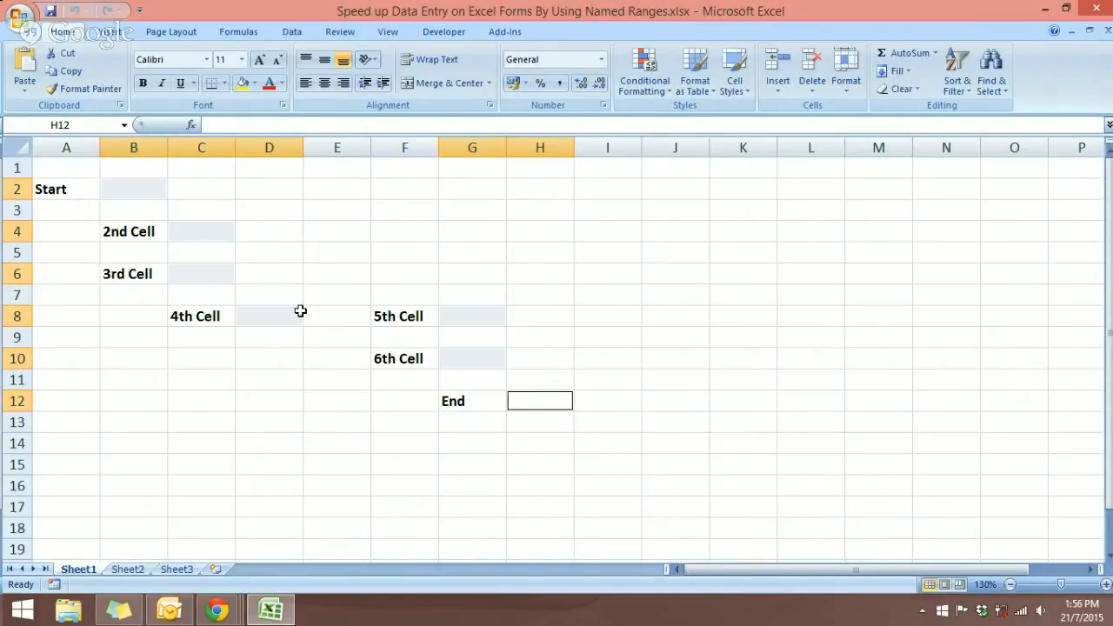
Step: Fill the selected cells in sequence from H12: 123 in H12, 234 in B2, 456 in C4 and 678 in C6
text(123)
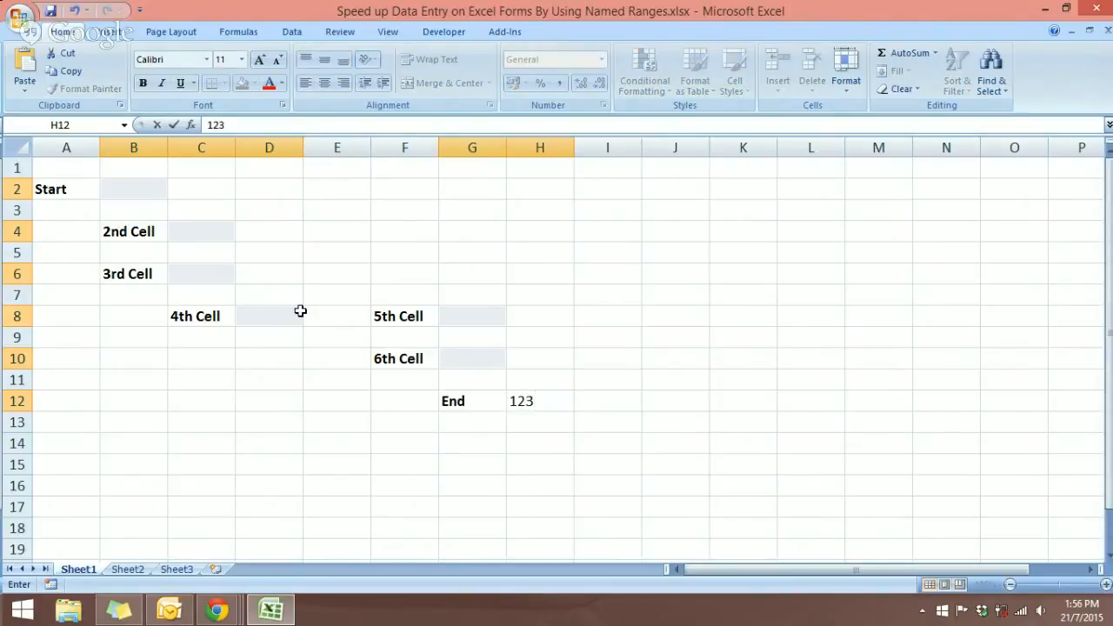
key(Return)
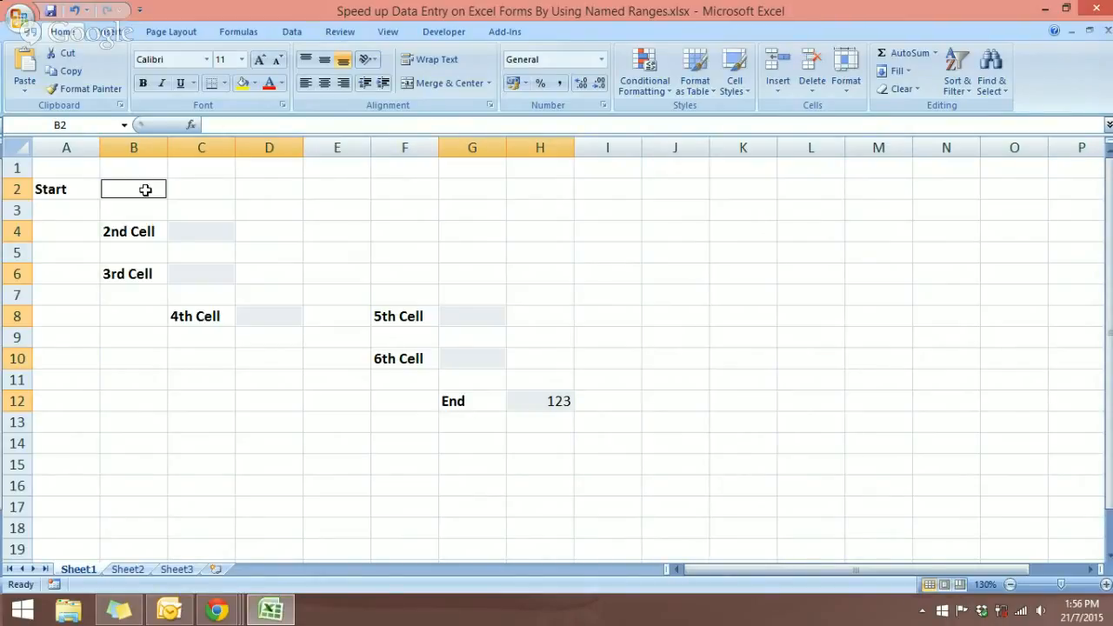
text(234)
key(Return)
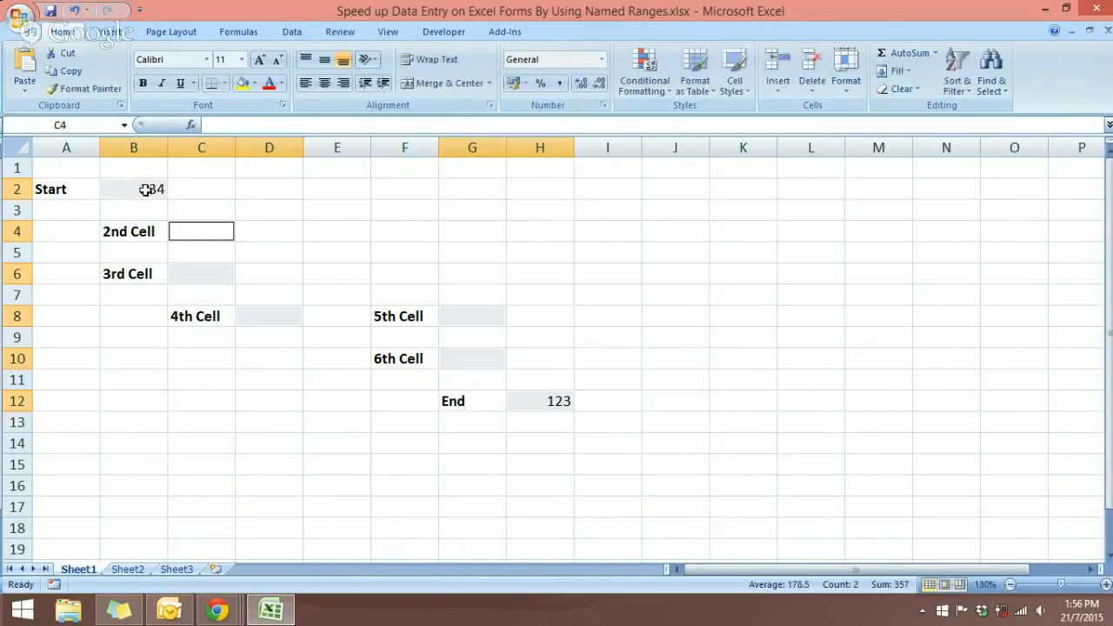
text(456)
key(Return)
text(678)
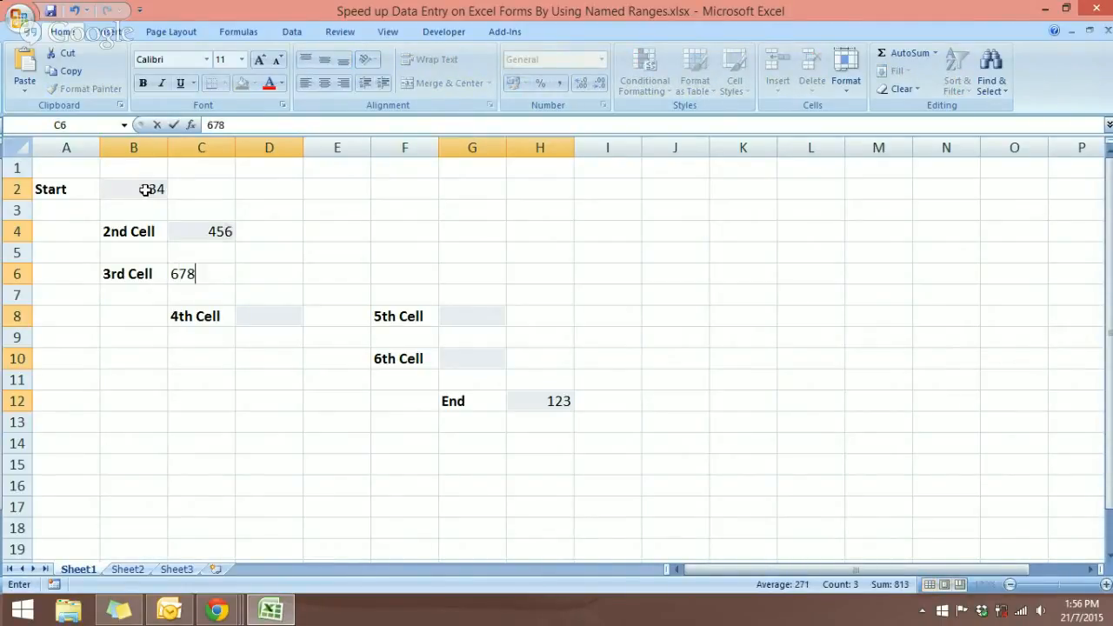
key(Return)
text(89)
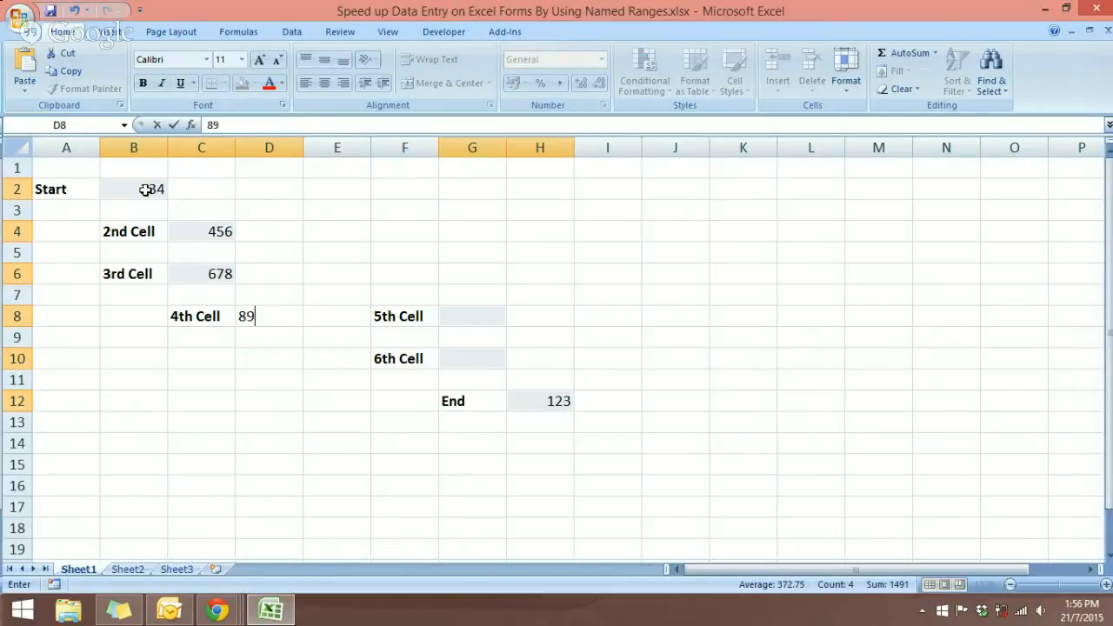
text(1)
key(BackSpace)
key(BackSpace)
key(BackSpace)
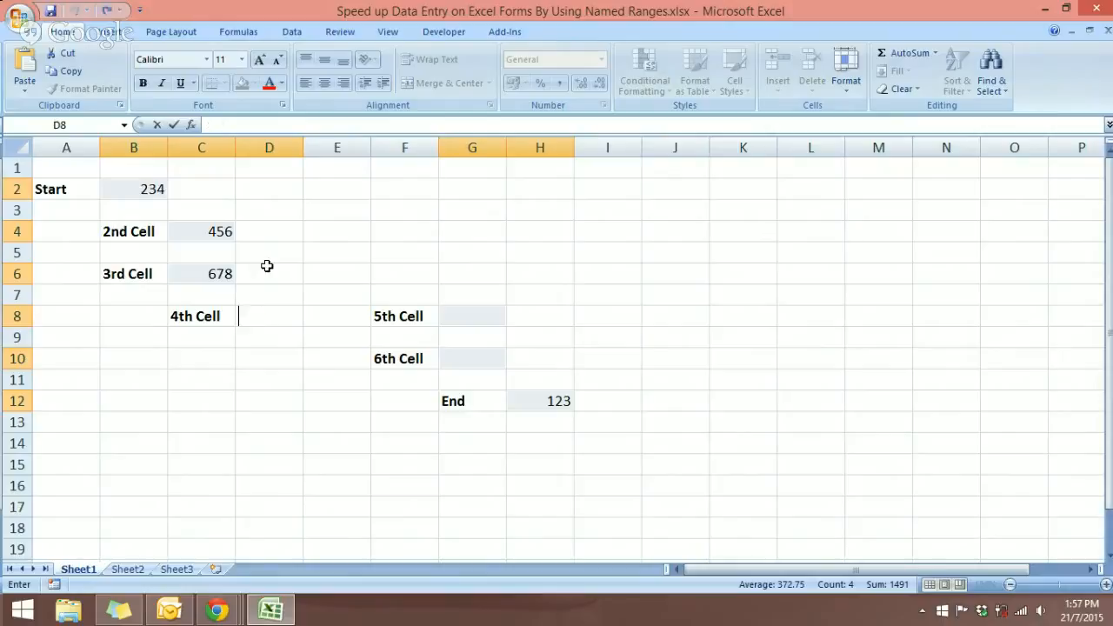
key(ctrl+y)
key(ctrl+z)
key(ctrl+y)
key(ctrl+z)
key(ctrl+y)
key(Escape)
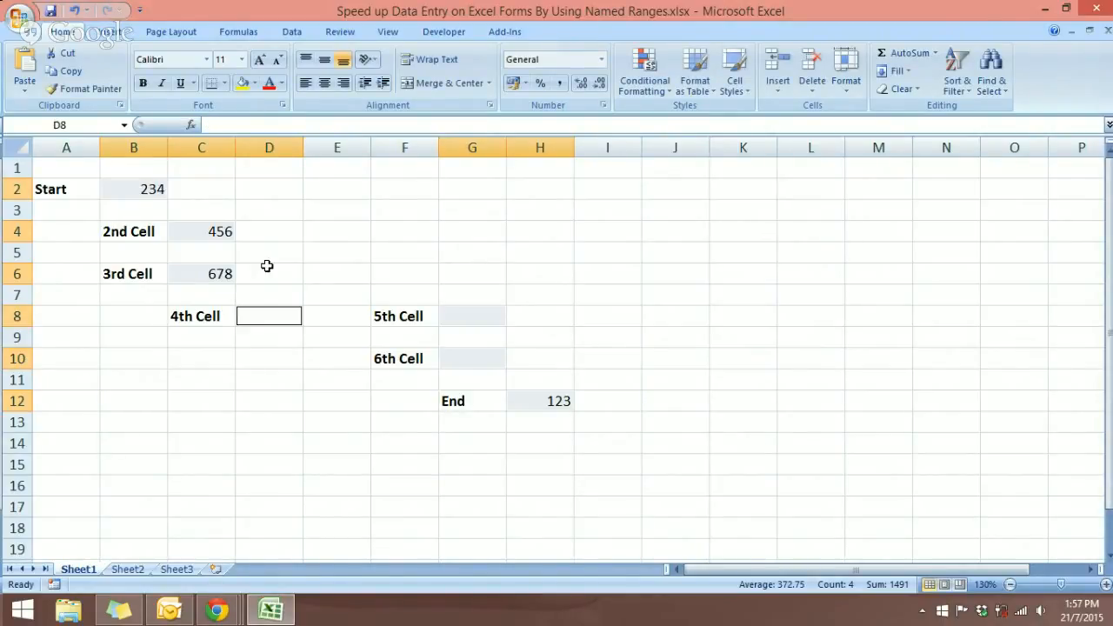
Step: Clear the values beside Start, 2nd Cell and 3rd Cell in B2, C4 and C6
click(291, 265)
click(154, 191)
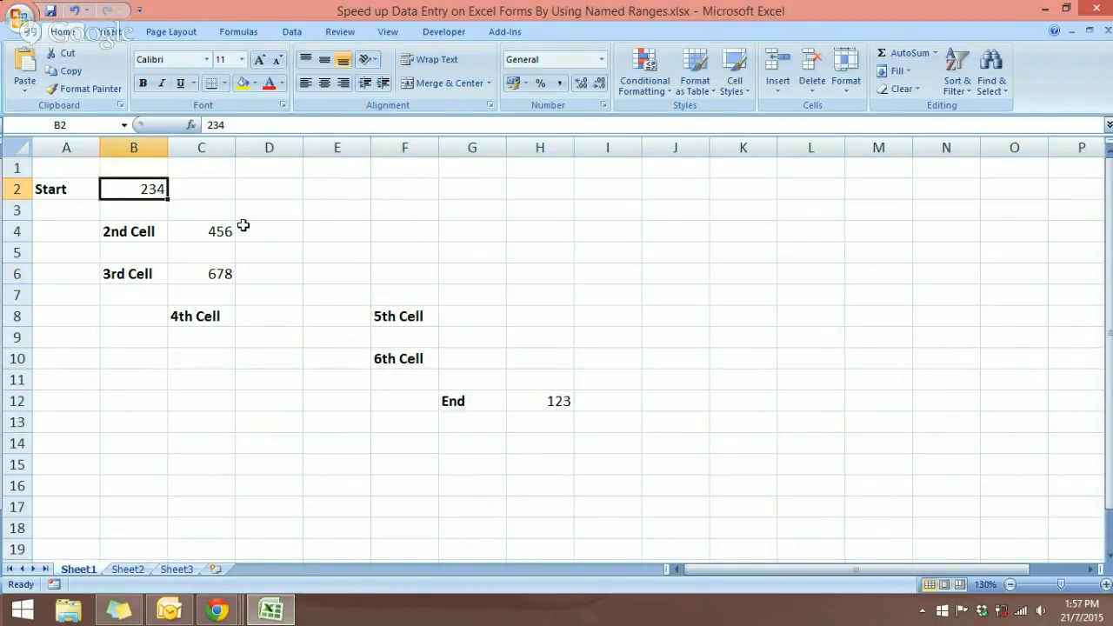
key(Delete)
key(Down)
key(Right)
key(Right)
key(Down)
key(Left)
key(BackSpace)
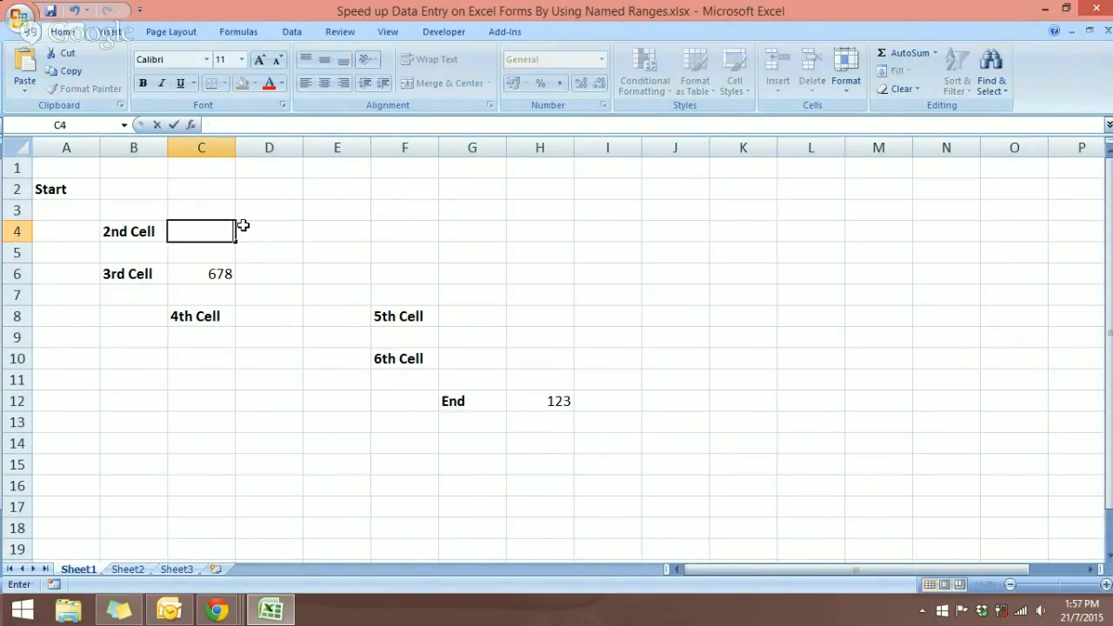
key(Down)
key(Down)
key(Delete)
Step: Clear the value beside End in H12
key(Down)
key(Right)
key(Right)
key(Right)
key(Down)
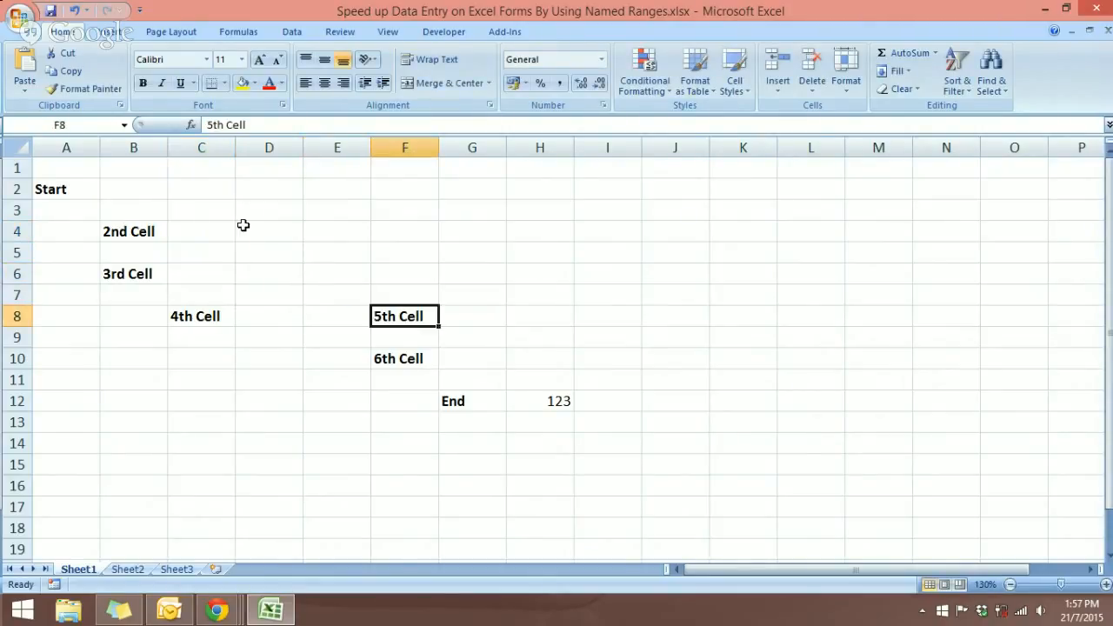
key(Right)
key(Down)
key(Down)
key(Right)
key(Down)
key(Down)
key(BackSpace)
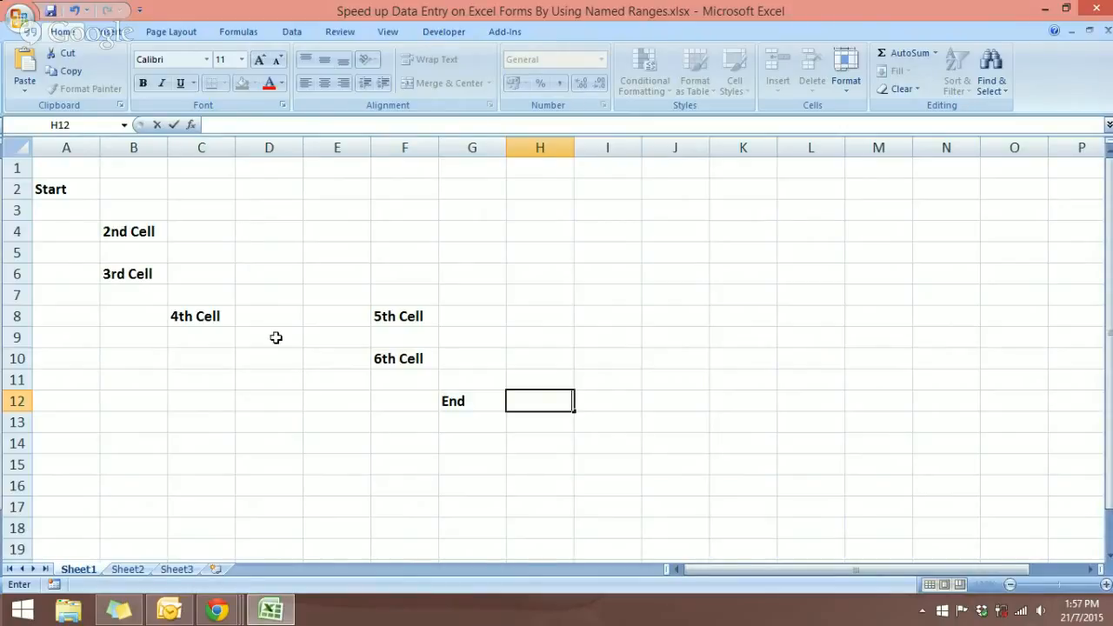
Step: Select C4, C6, D8, G8, G10 and H12 together, adding the Start entry cell B2 last
click(194, 230)
click(125, 186)
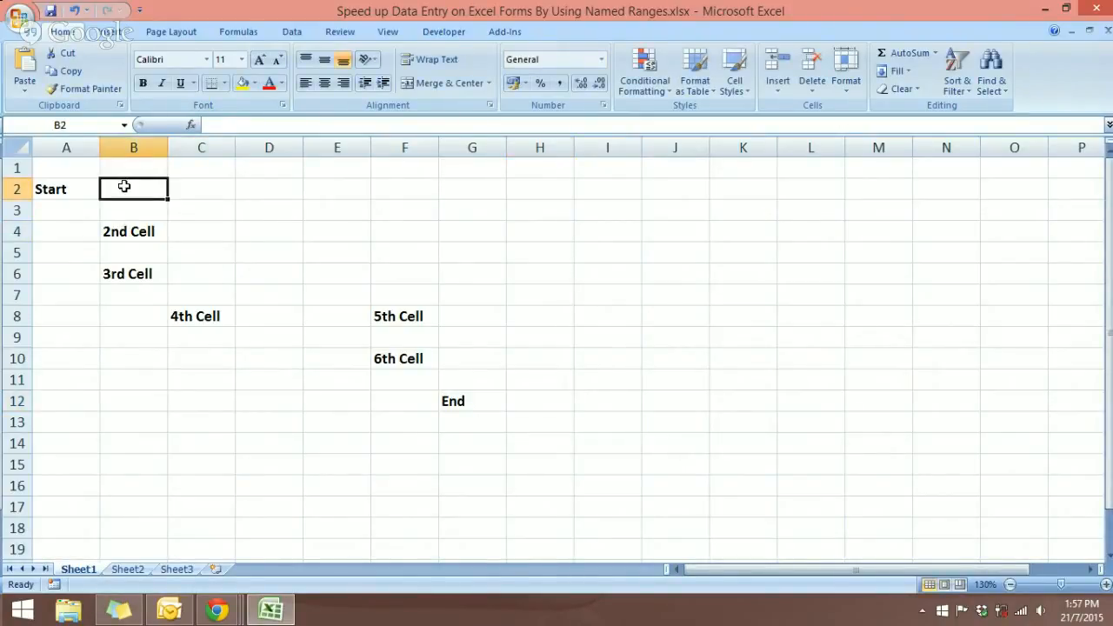
click(198, 235)
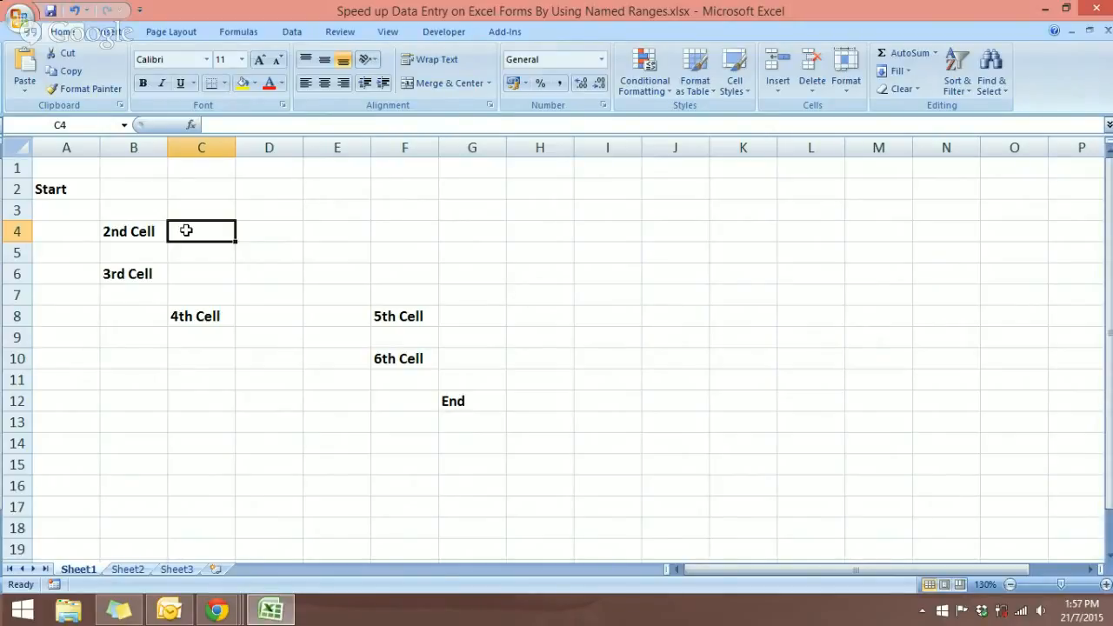
ctrl+click(214, 275)
ctrl+click(266, 318)
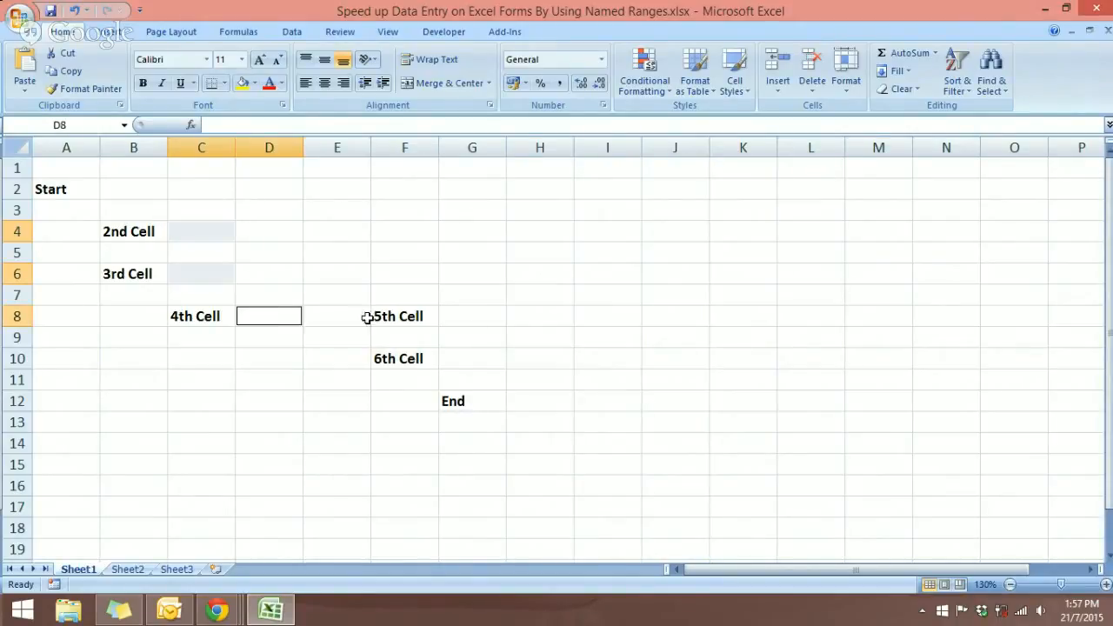
ctrl+click(450, 318)
ctrl+click(458, 360)
ctrl+click(520, 403)
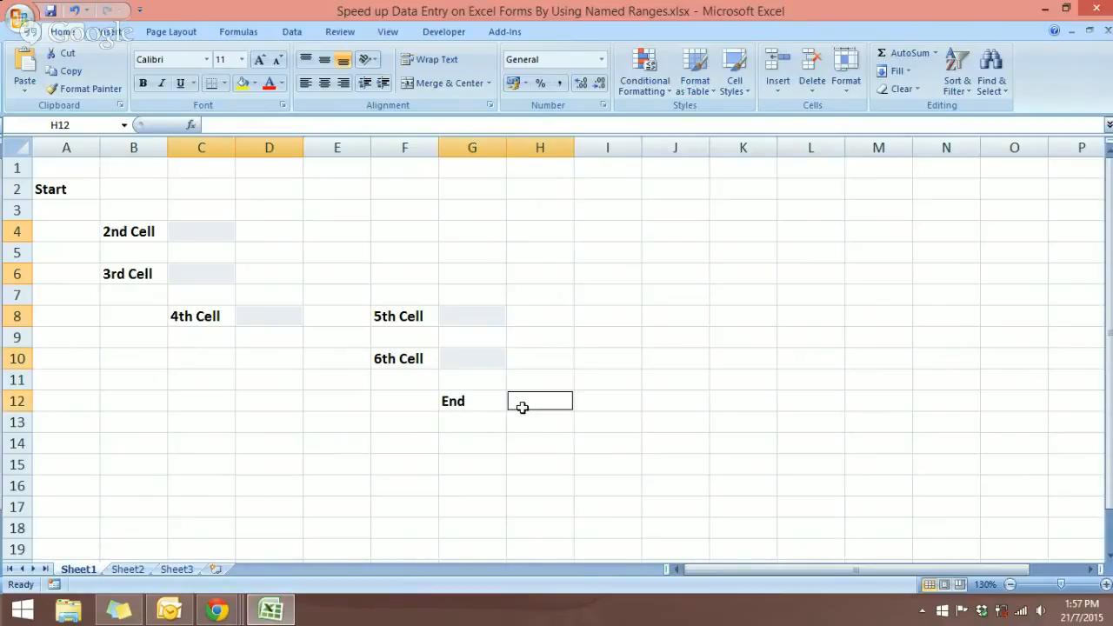
ctrl+click(141, 192)
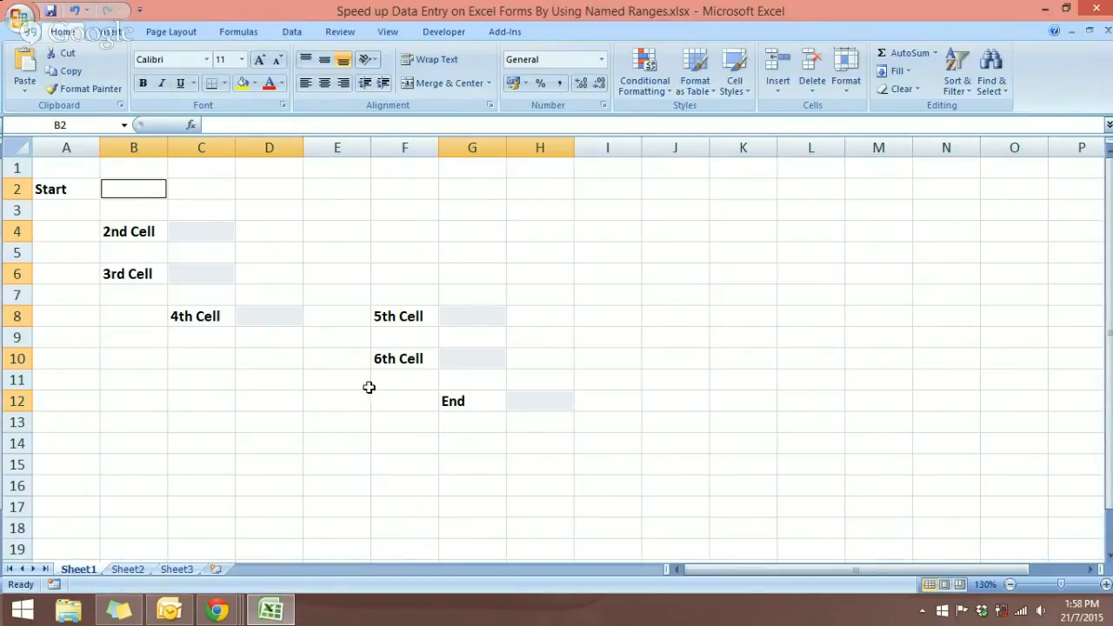
click(76, 122)
text(Datas)
key(BackSpace)
key(Escape)
Step: Enter 123 in B2, 234 in C4, 345 in C6 and 456 in D8, keeping the multi-cell selection
text(123)
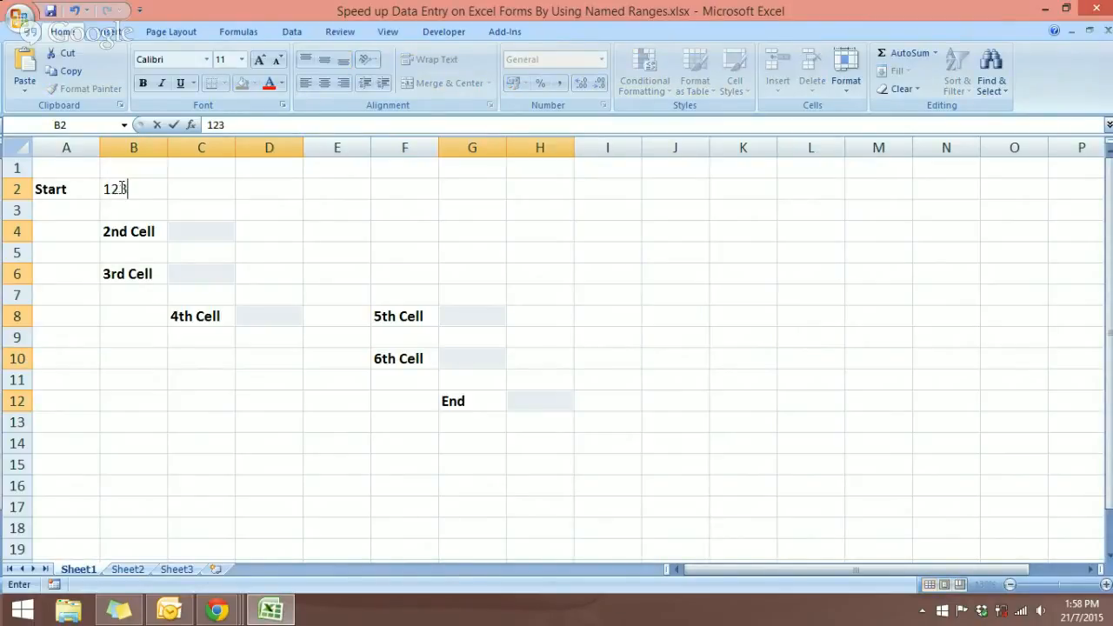
key(Return)
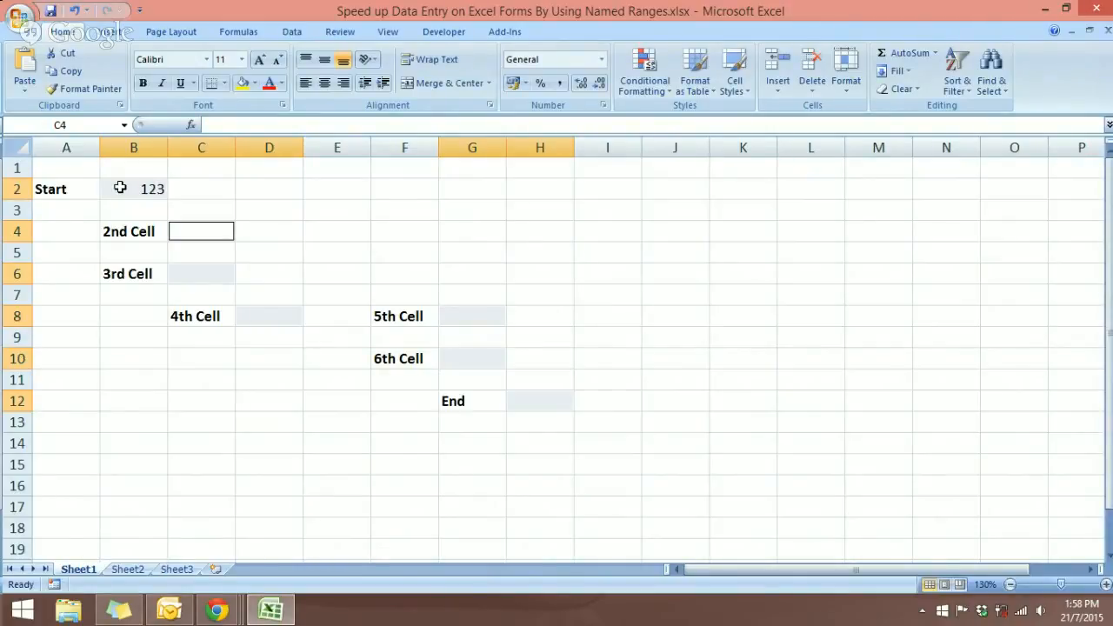
text(234)
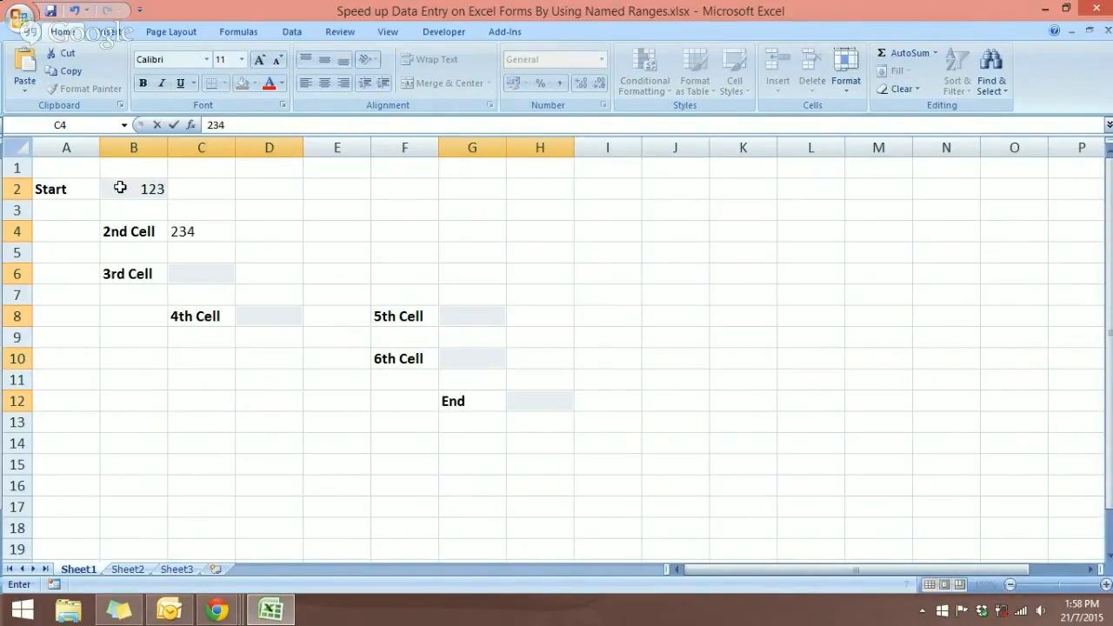
key(Return)
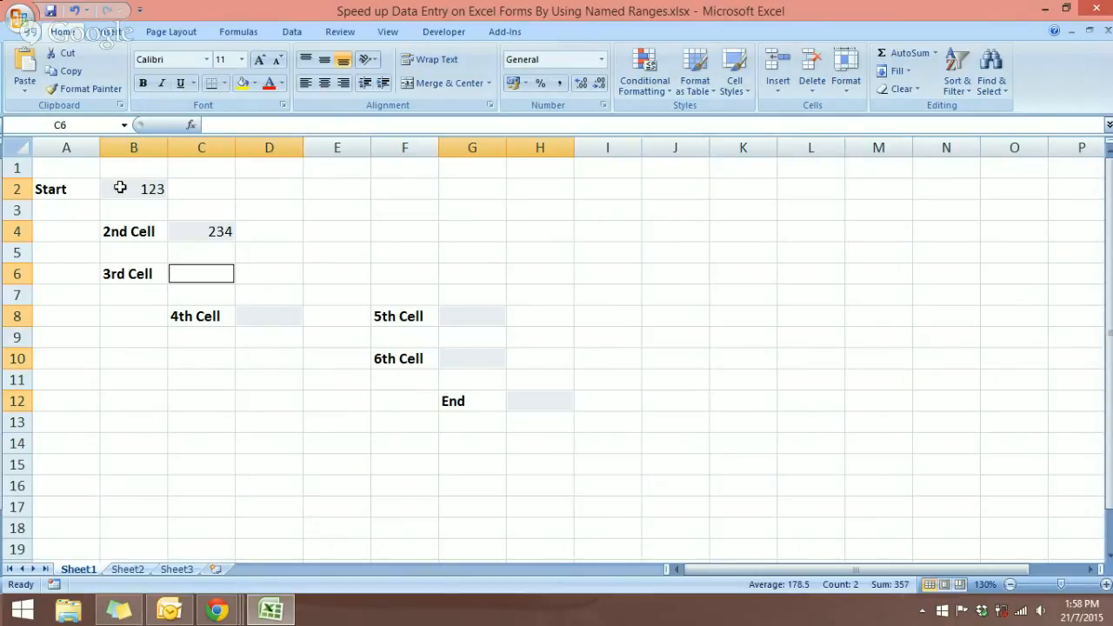
text(345)
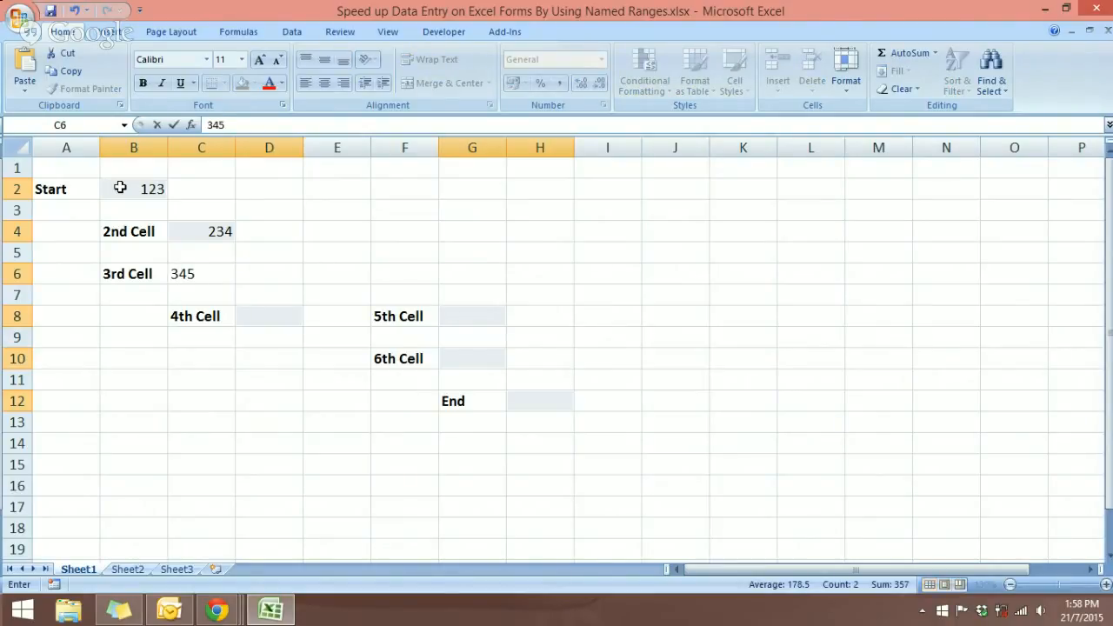
key(Return)
text(456)
key(Return)
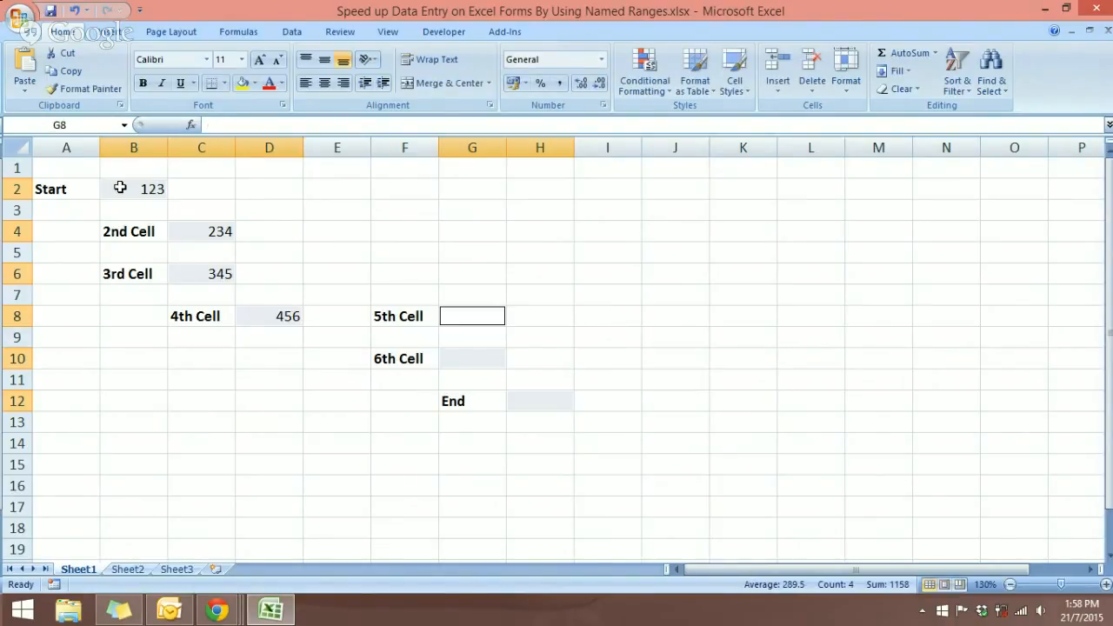
Step: Enter 567 in G8, 678 in G10 and 789 in H12, keeping the multi-cell selection
text(567)
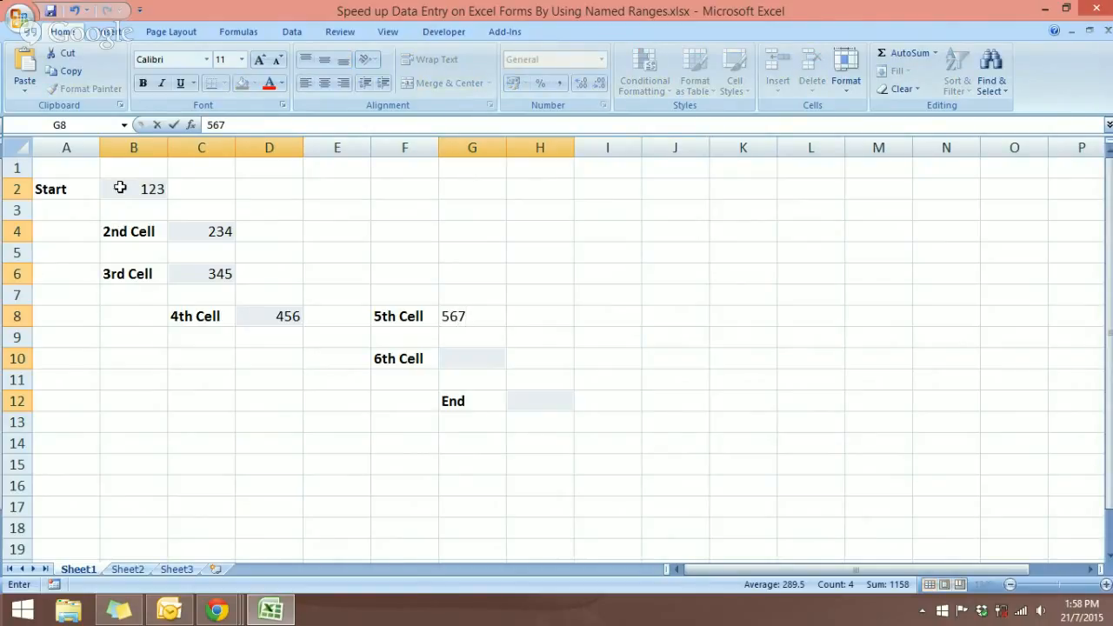
key(Return)
text(678)
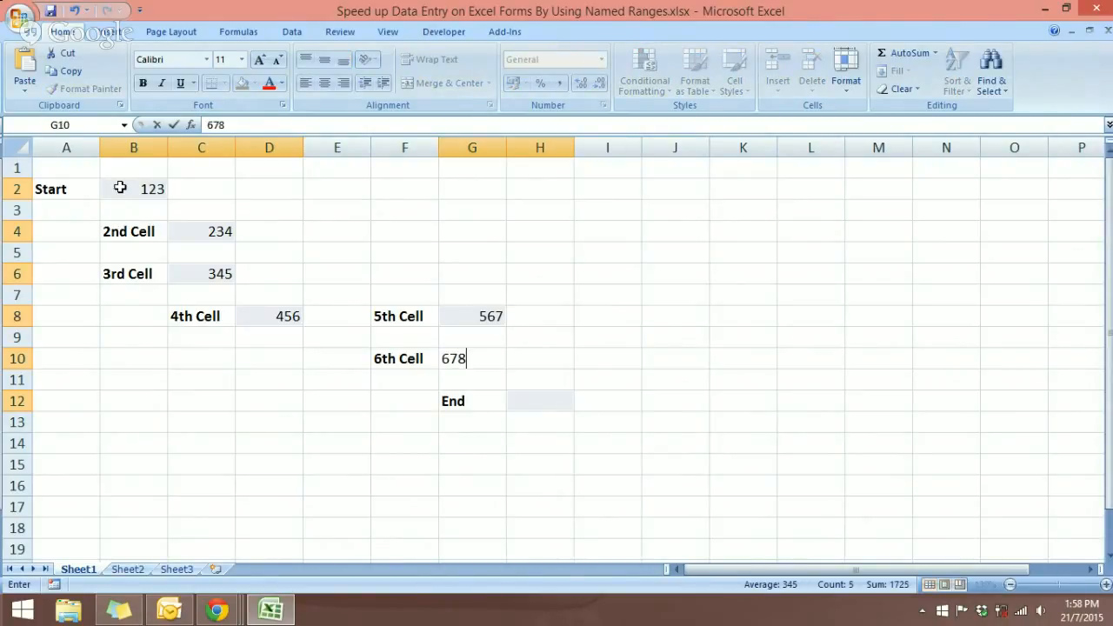
key(Return)
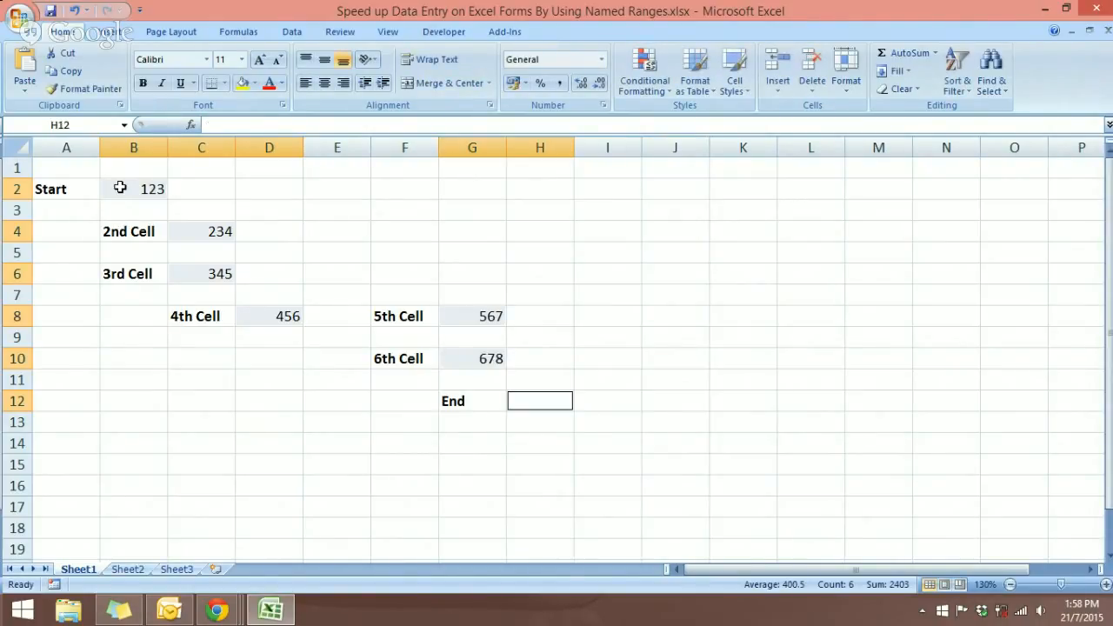
text(789)
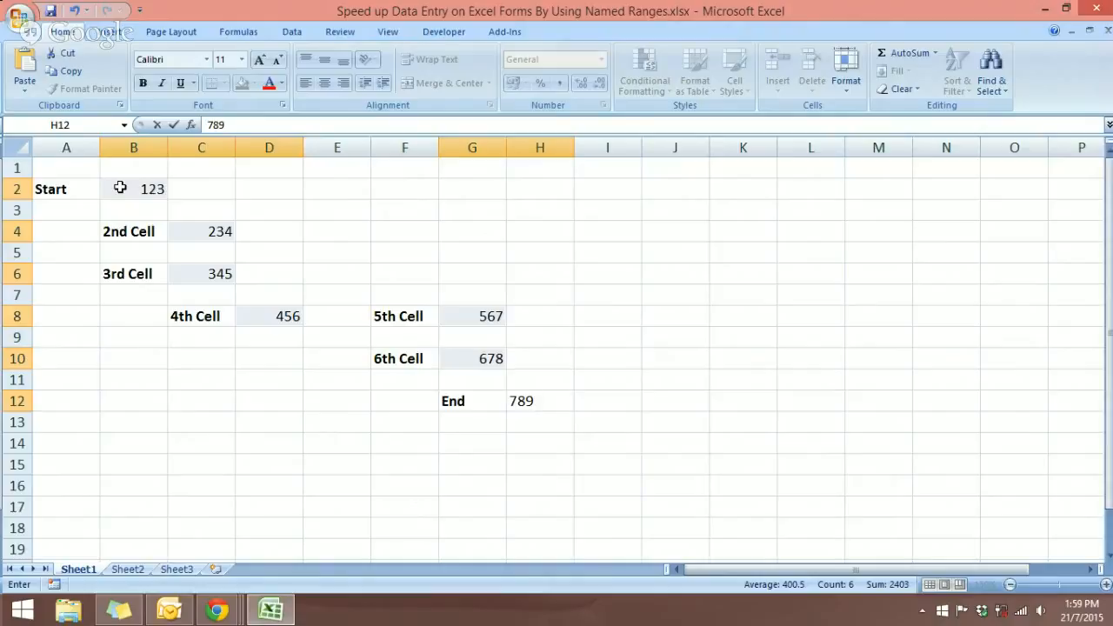
key(Return)
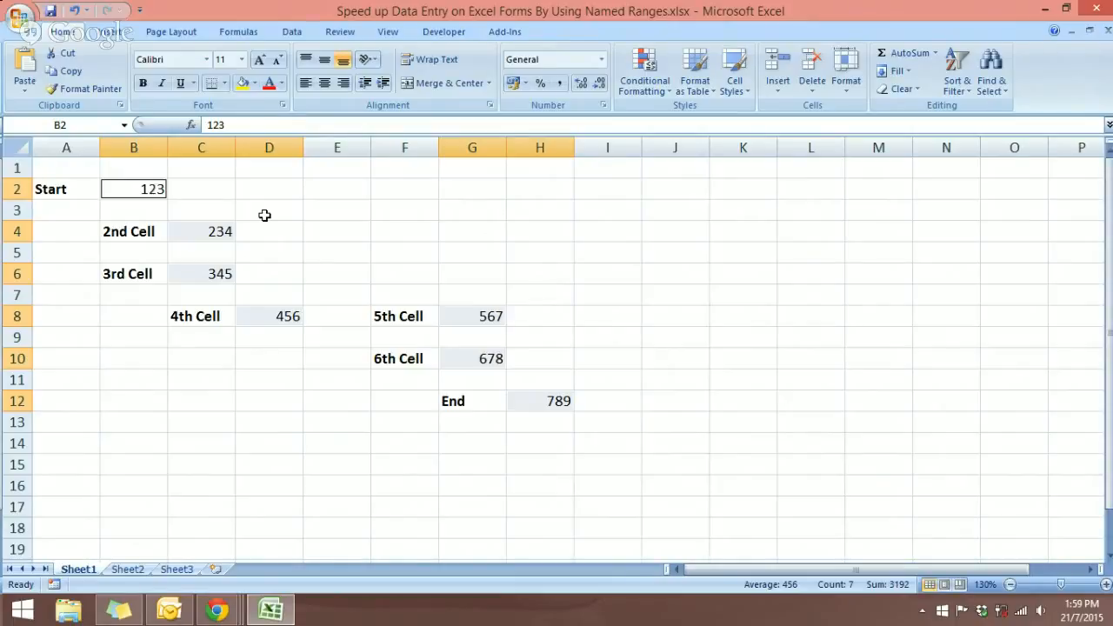
click(223, 230)
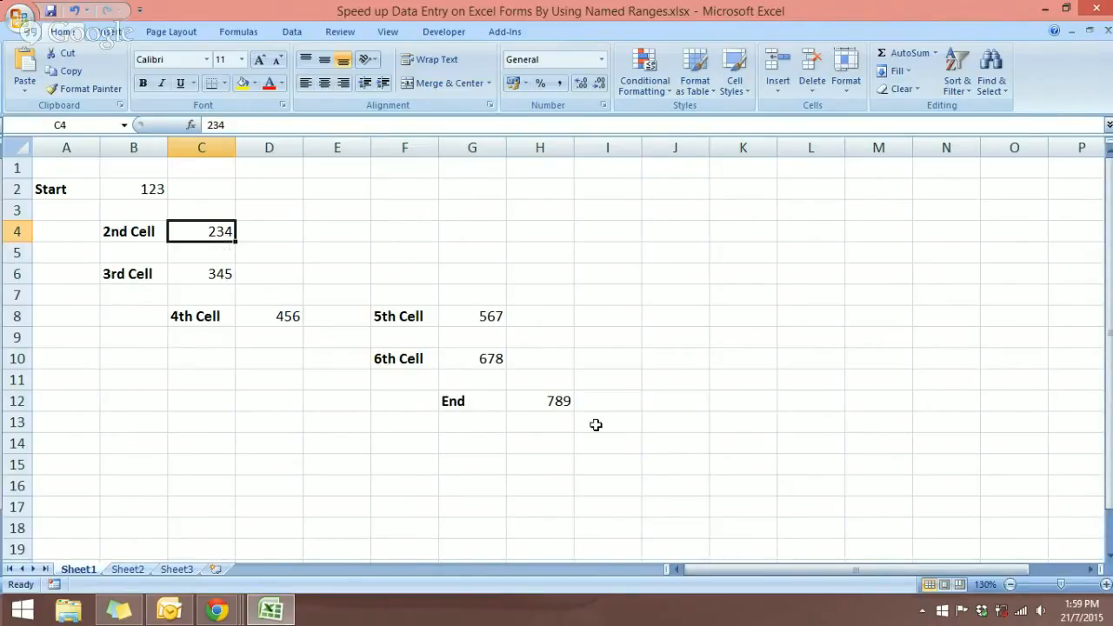
click(152, 191)
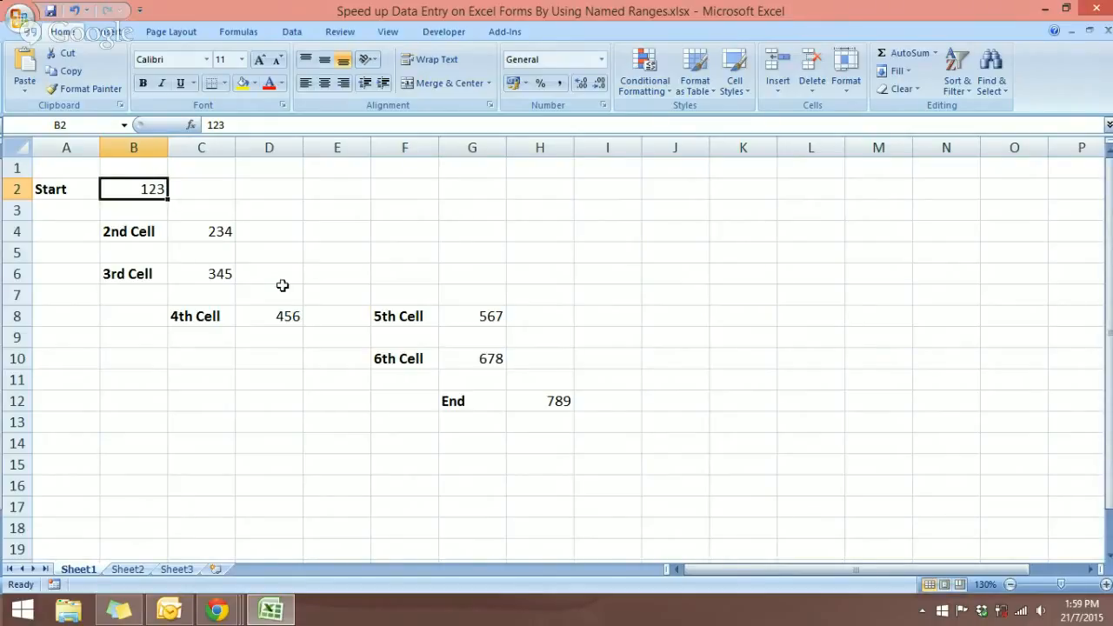
click(189, 232)
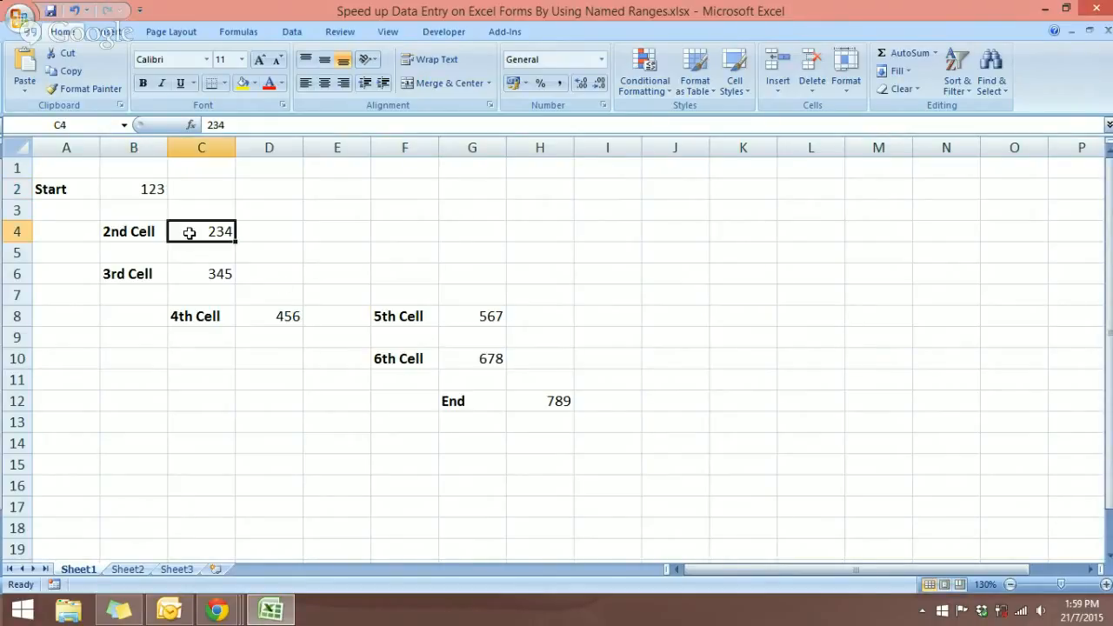
click(140, 193)
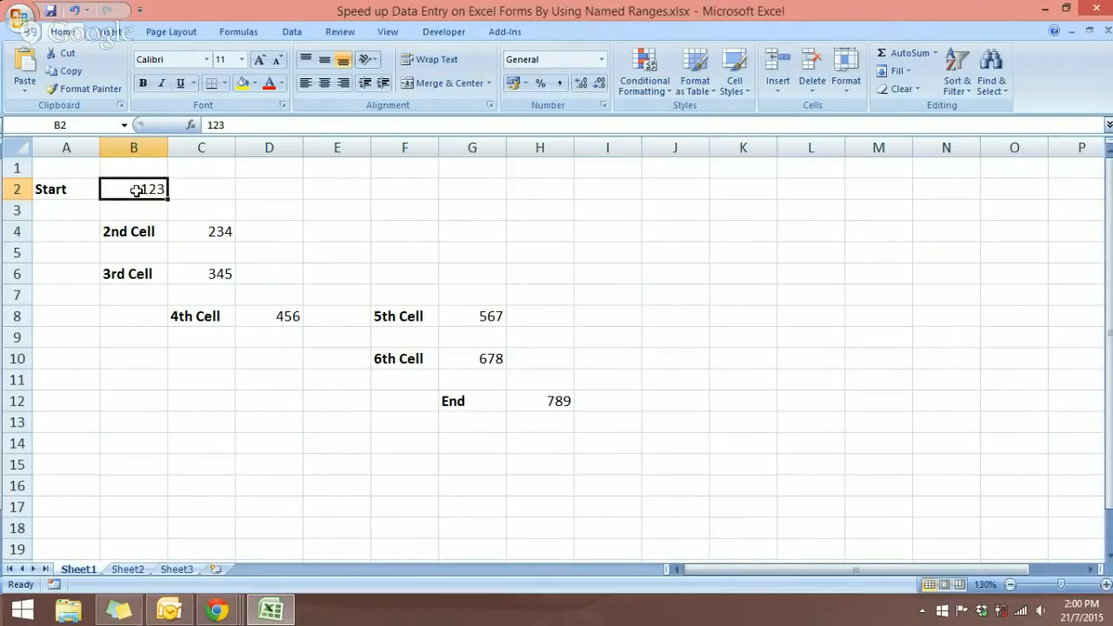
click(217, 610)
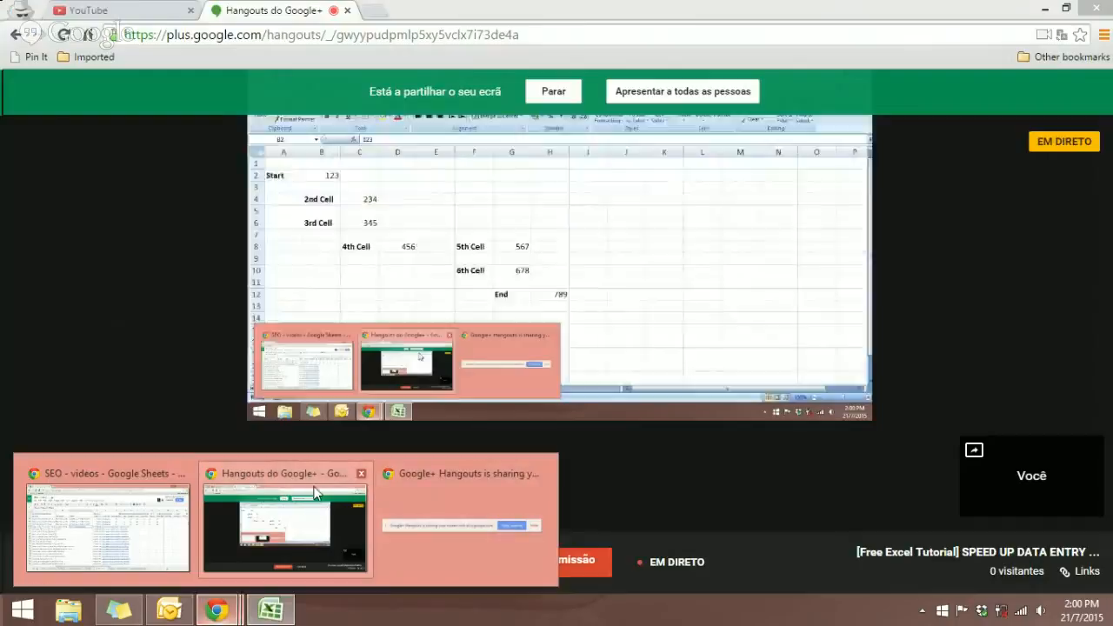
click(315, 493)
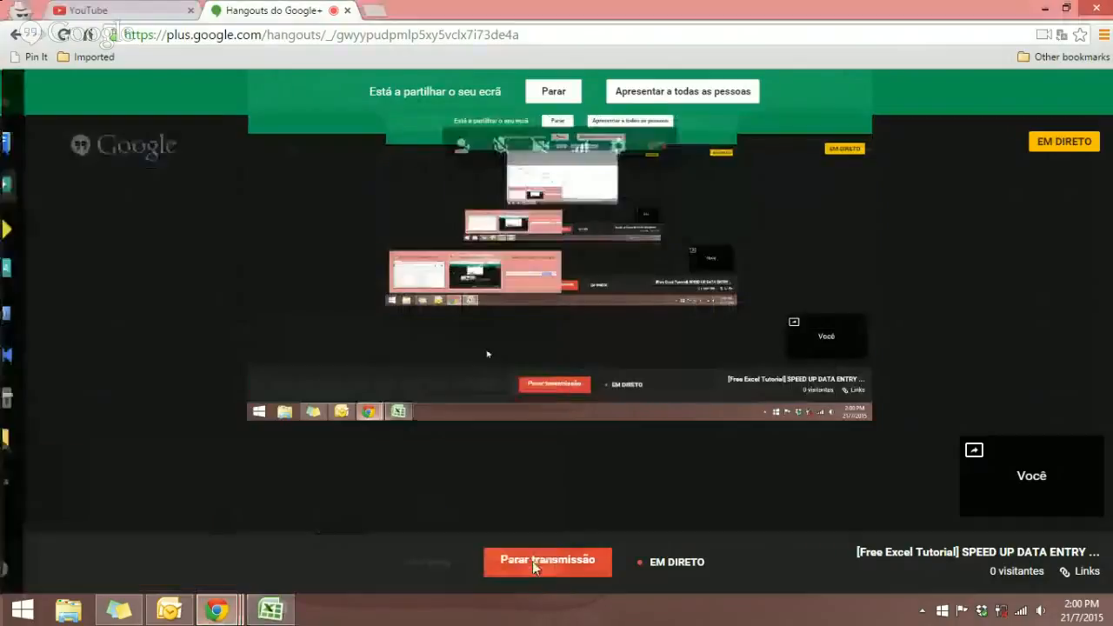